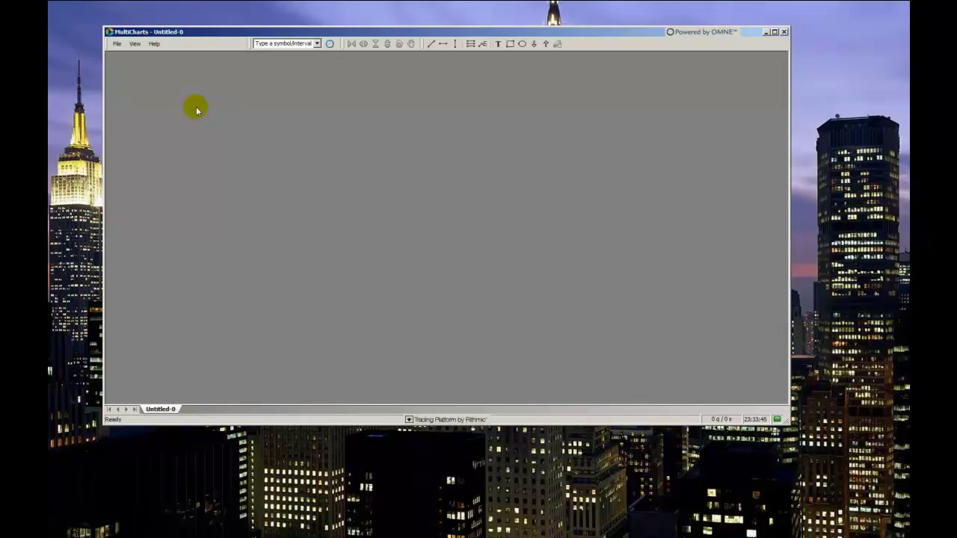
Create a new chart window from the File > New menu
click(116, 44)
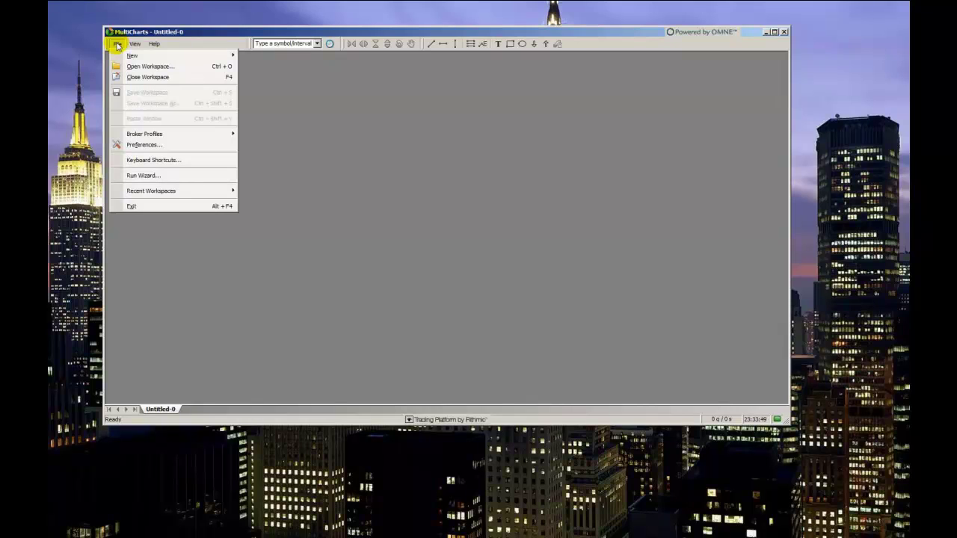
mouse_move(132, 56)
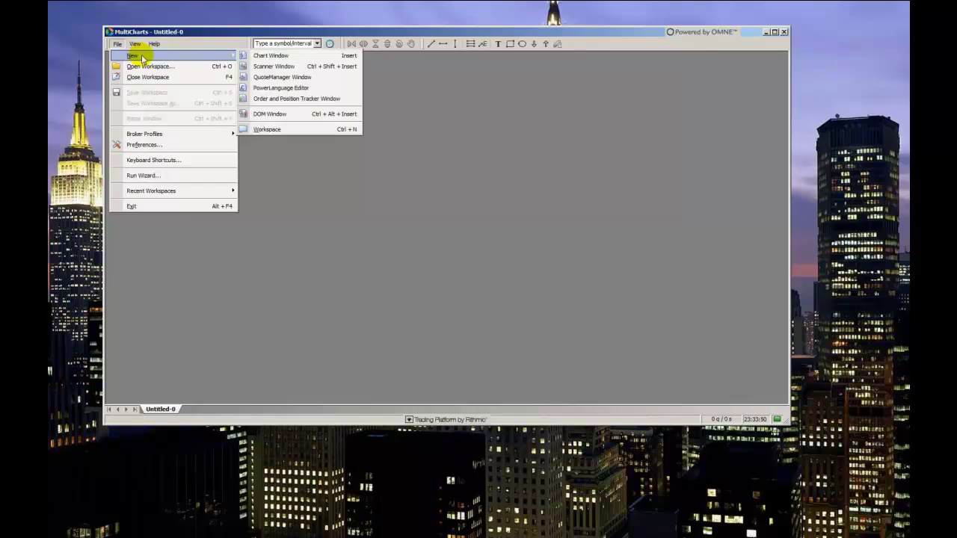
click(251, 54)
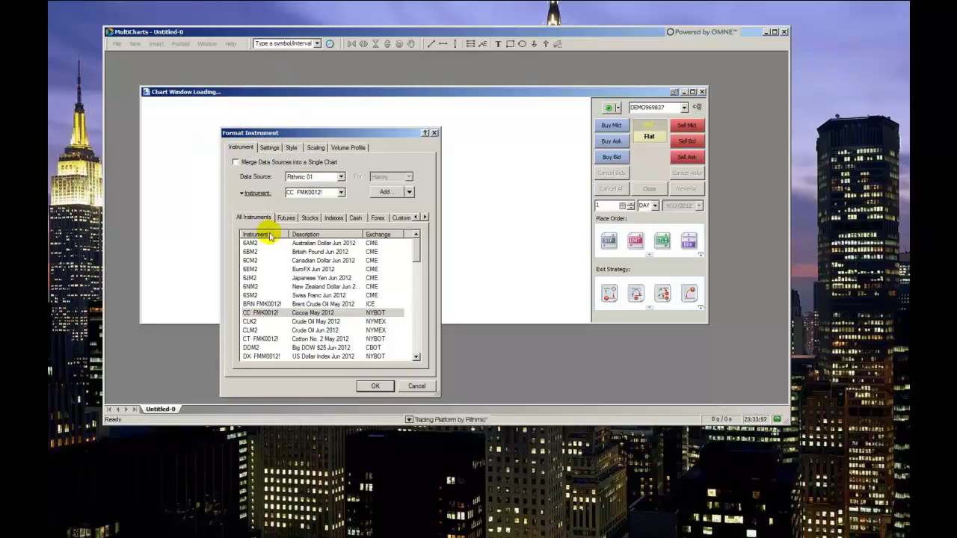
Select instrument 6AM2 (Australian Dollar Jun 2012) with Rithmic 01 as the data source
click(253, 252)
click(259, 245)
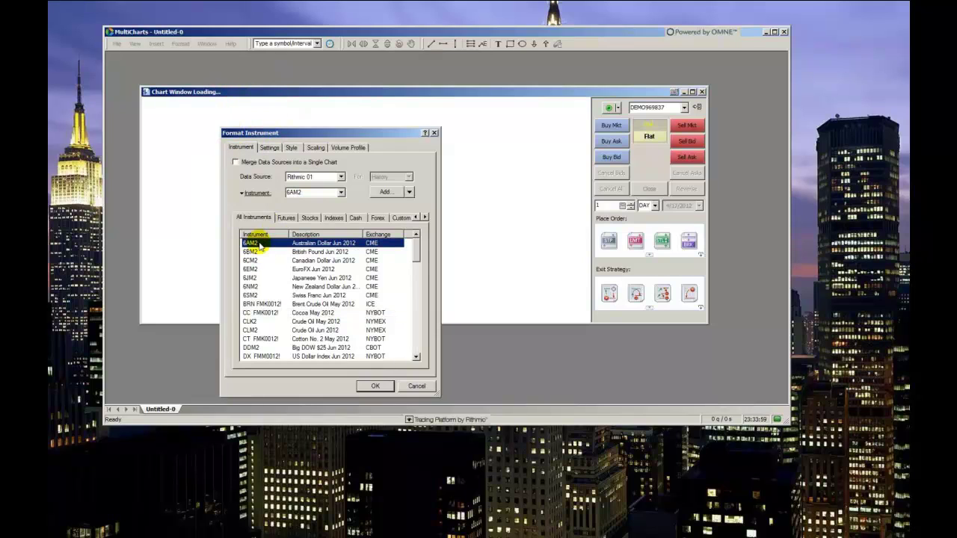
drag(307, 132, 371, 86)
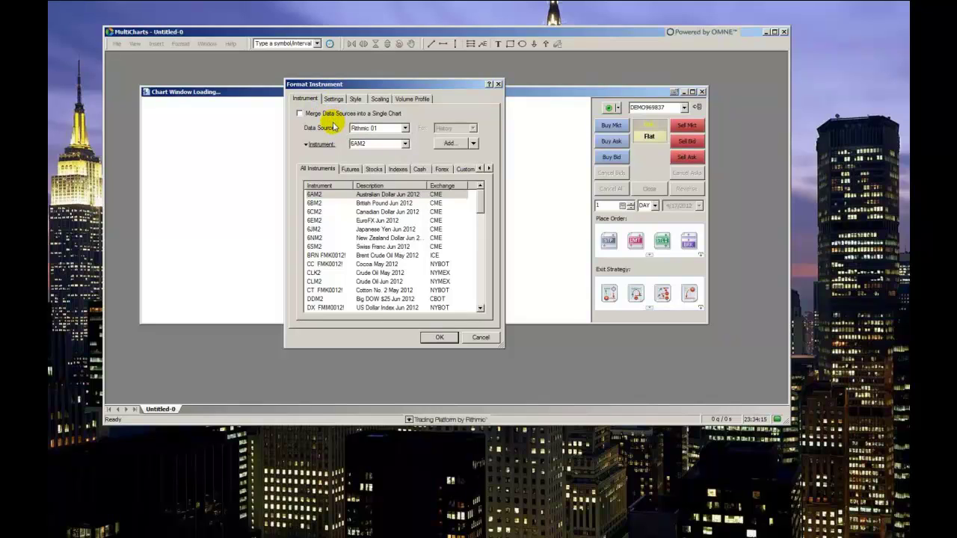
click(358, 127)
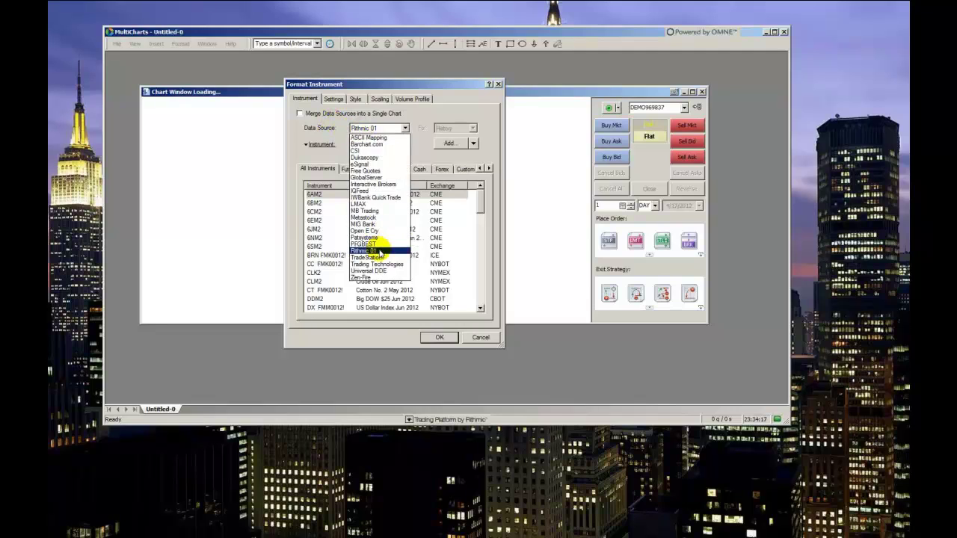
click(380, 252)
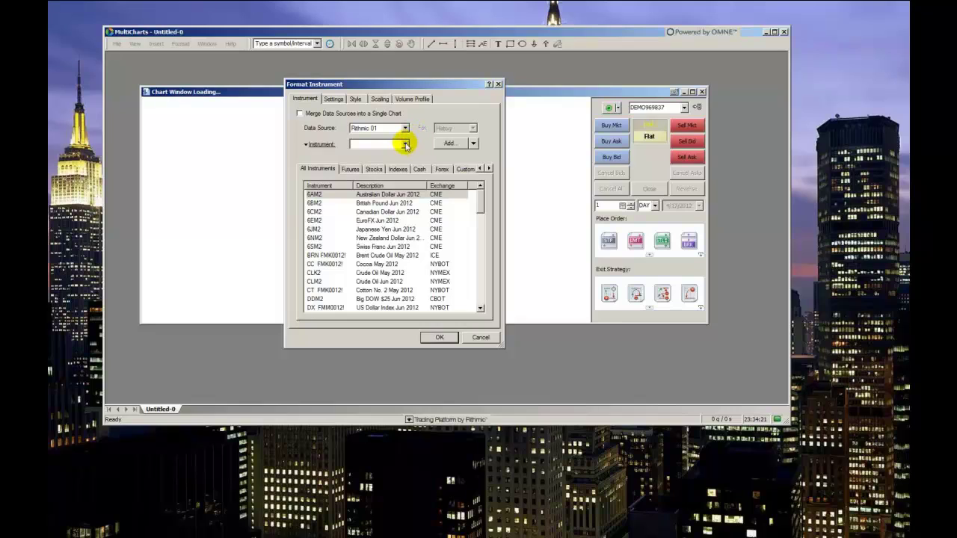
click(387, 194)
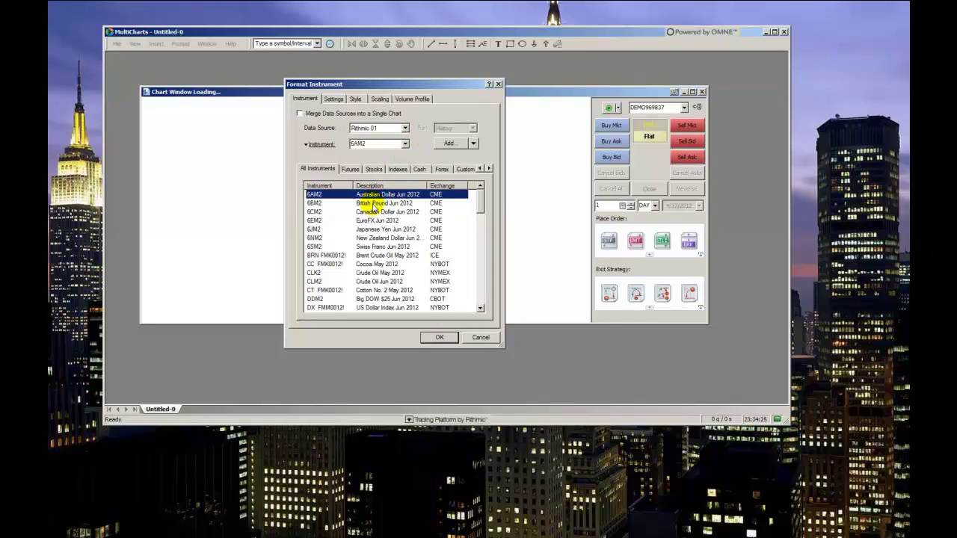
On the Settings tab, keep a Regular chart type and set resolution to 15 Minute
click(333, 99)
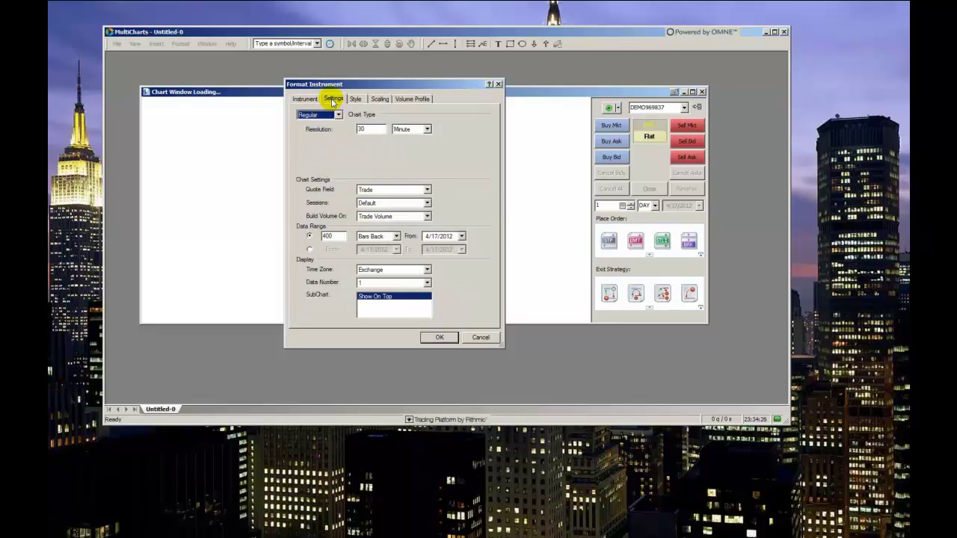
click(336, 115)
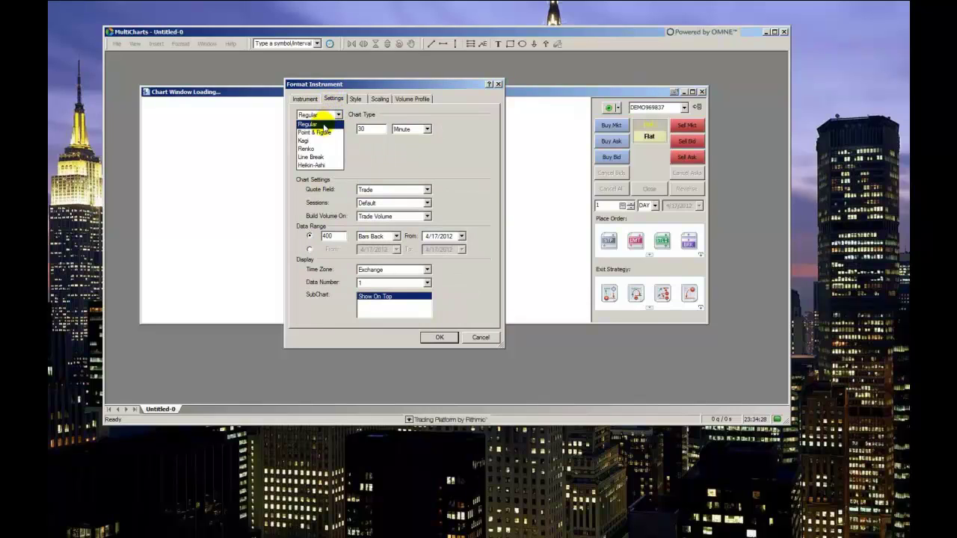
click(321, 125)
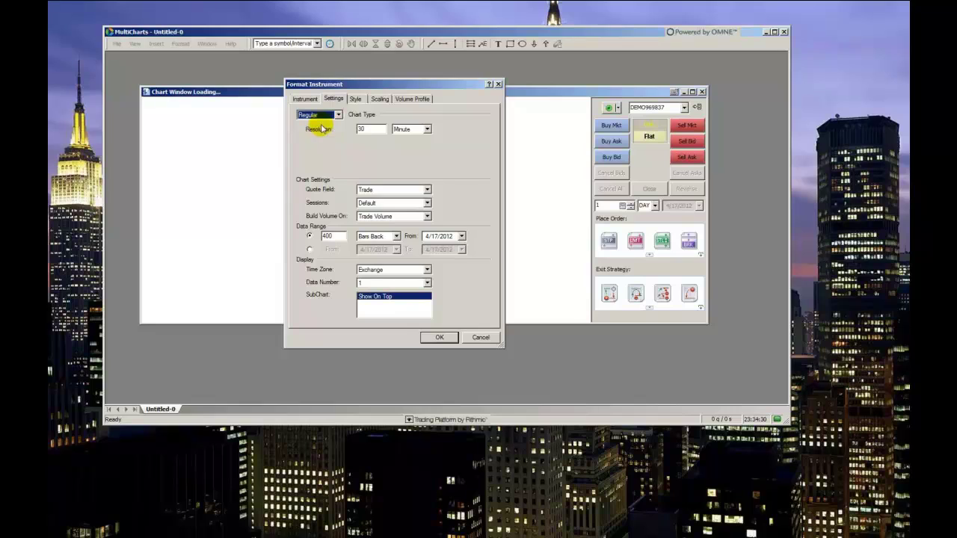
click(378, 129)
double_click(377, 128)
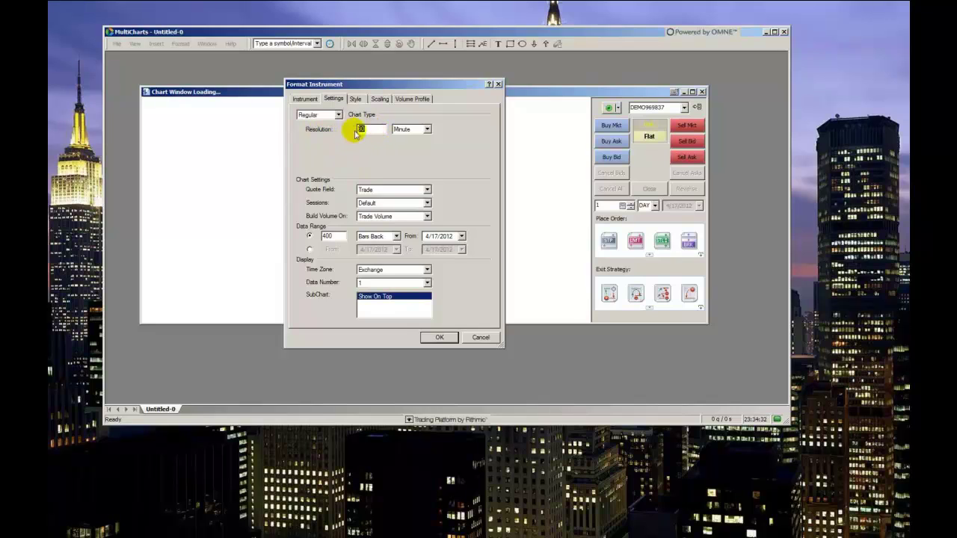
text(15)
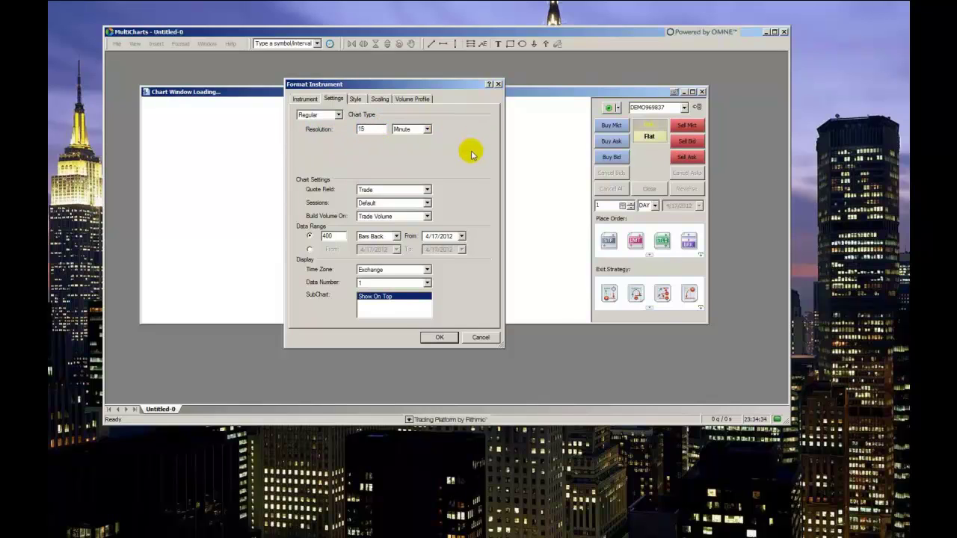
key(shift+Tab)
click(420, 129)
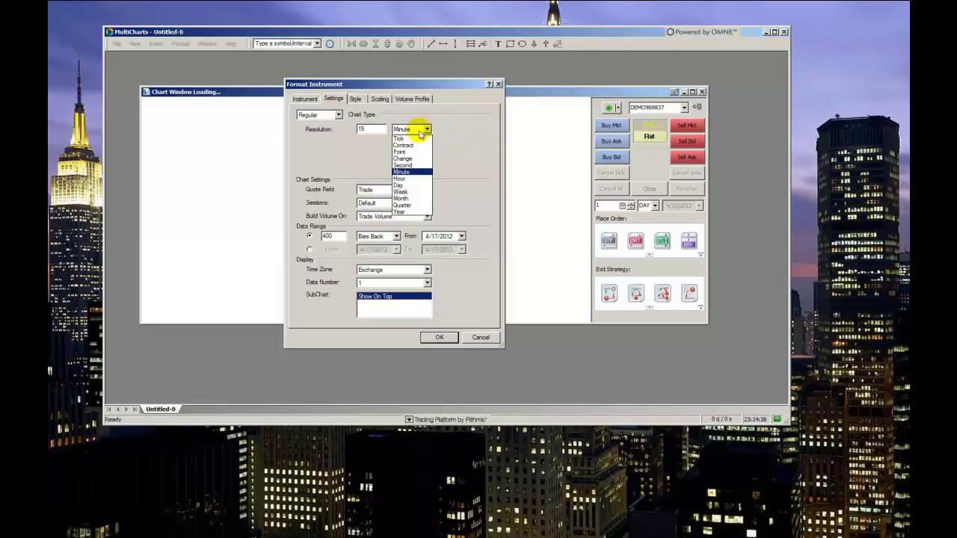
click(408, 167)
key(shift+Tab)
key(shift+Tab)
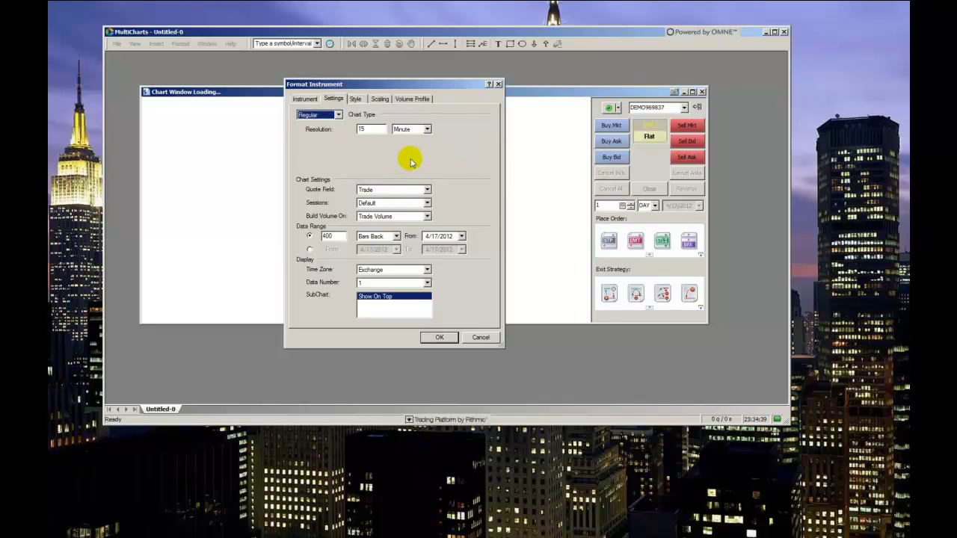
click(377, 192)
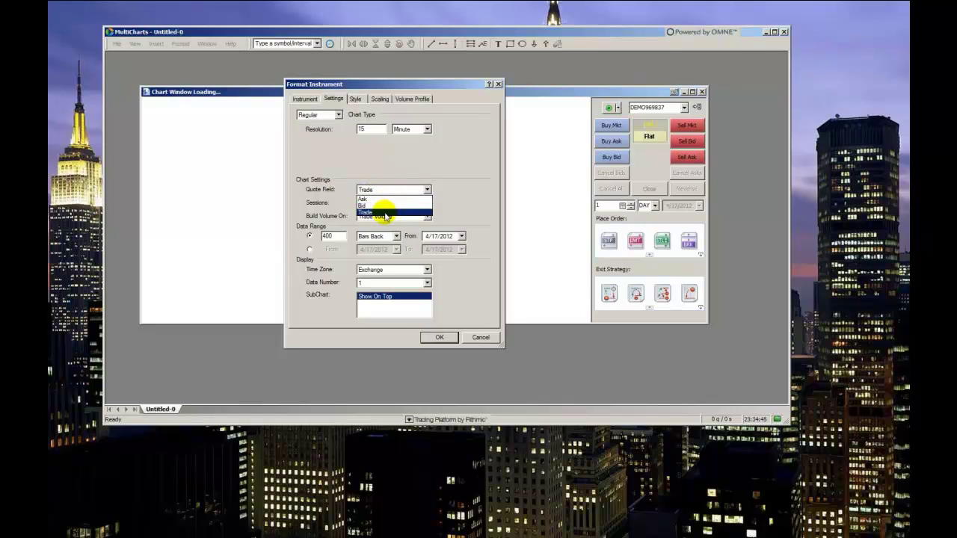
click(380, 213)
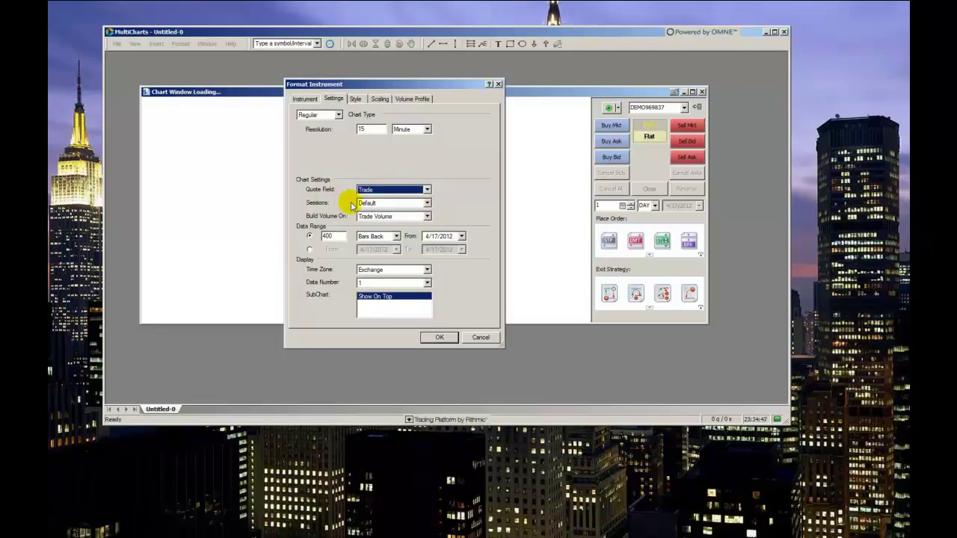
click(381, 204)
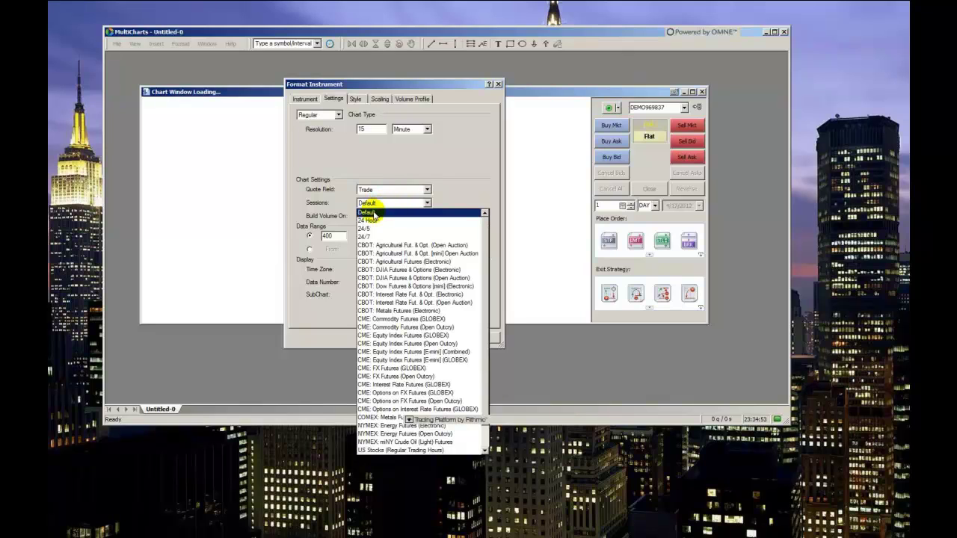
click(374, 214)
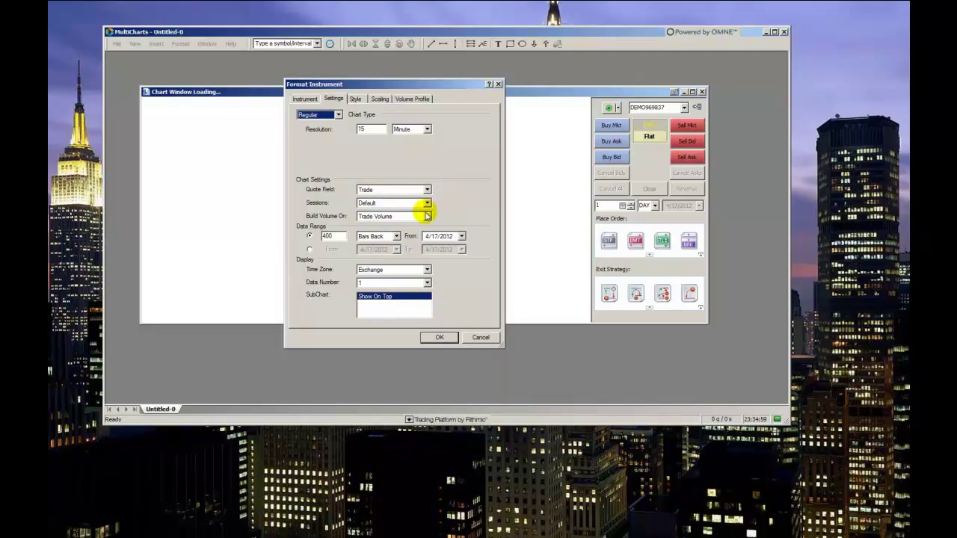
click(413, 203)
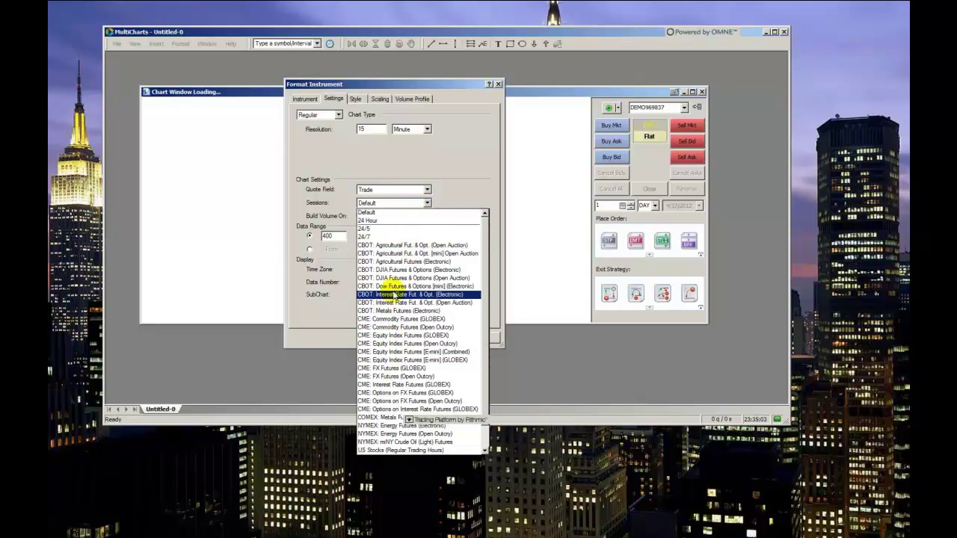
click(369, 215)
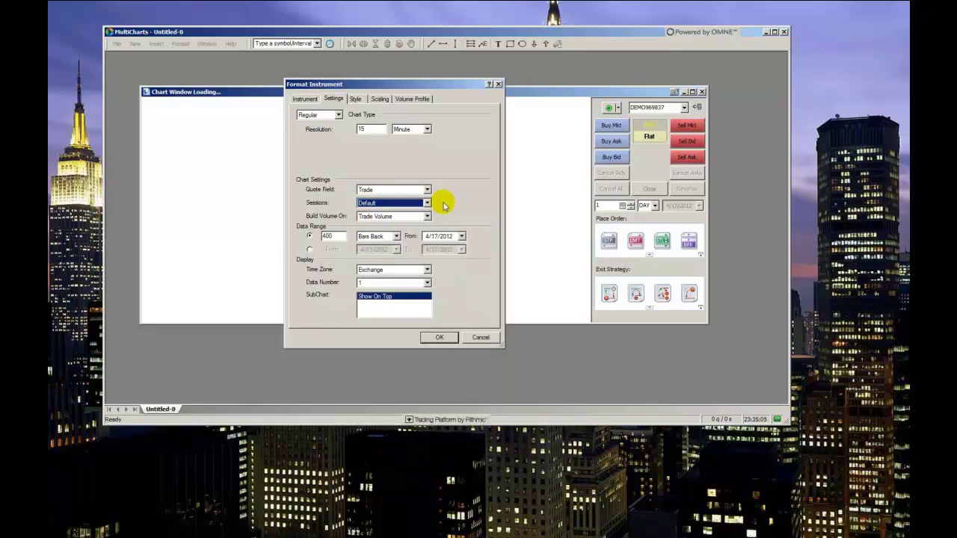
click(410, 217)
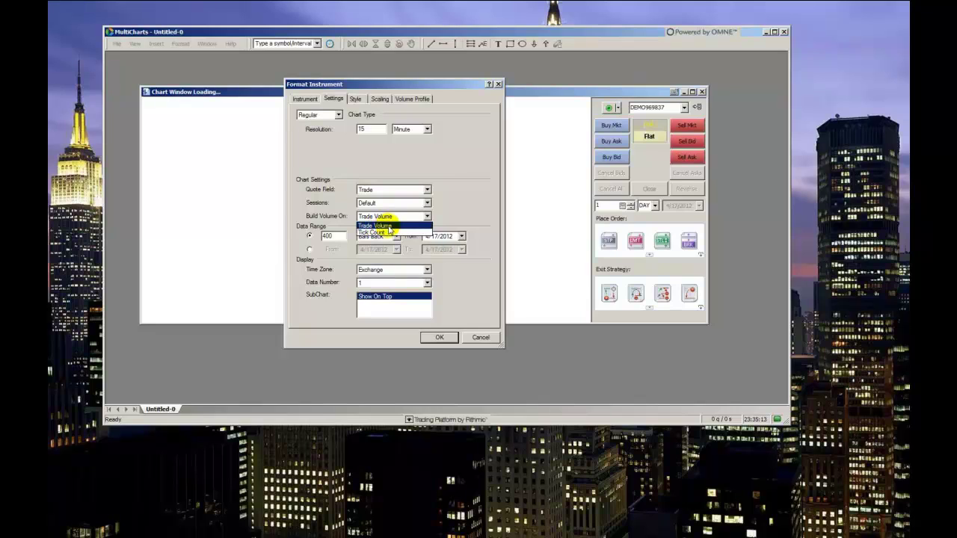
click(376, 225)
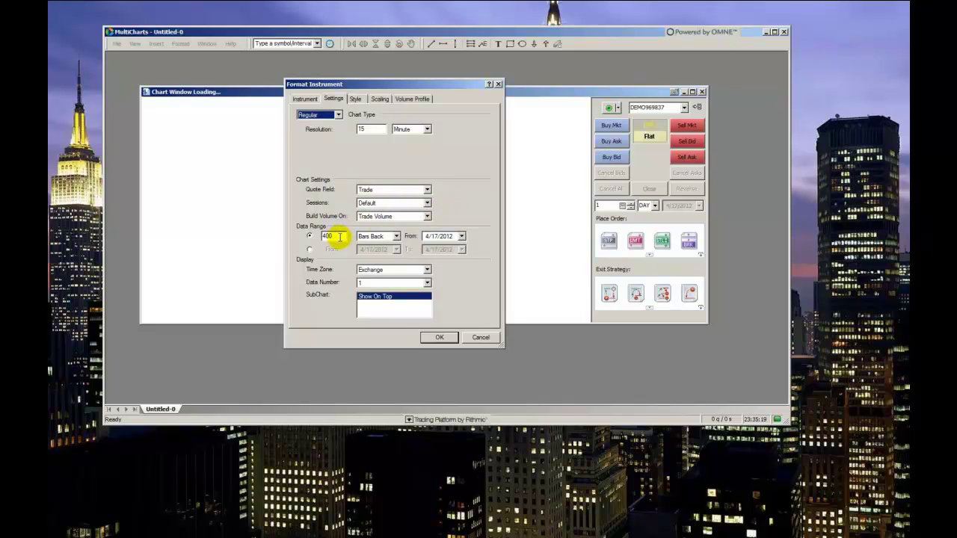
click(436, 236)
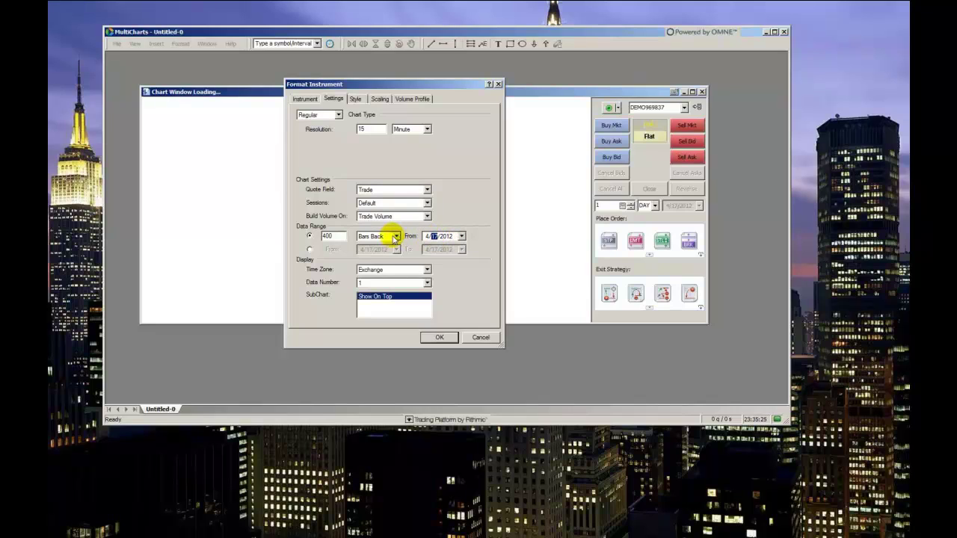
double_click(340, 237)
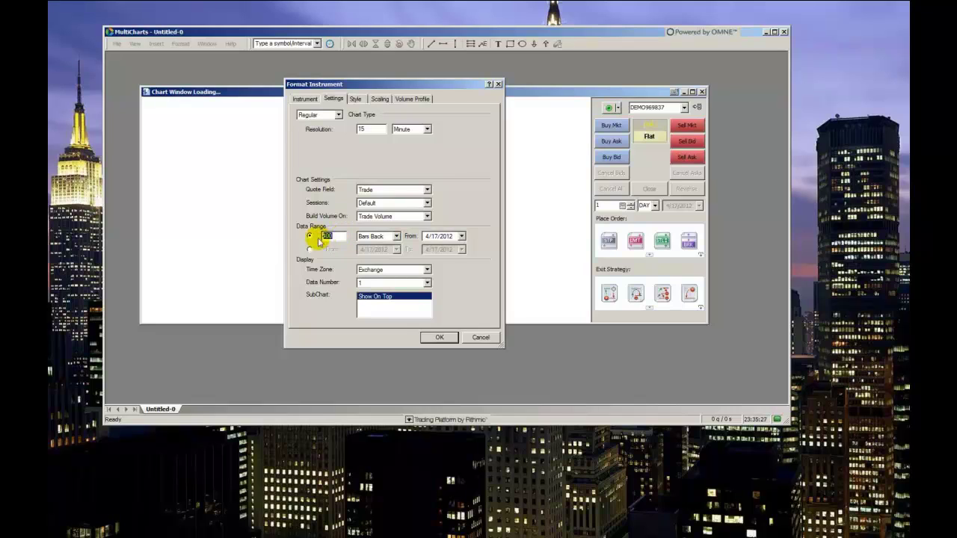
key(BackSpace)
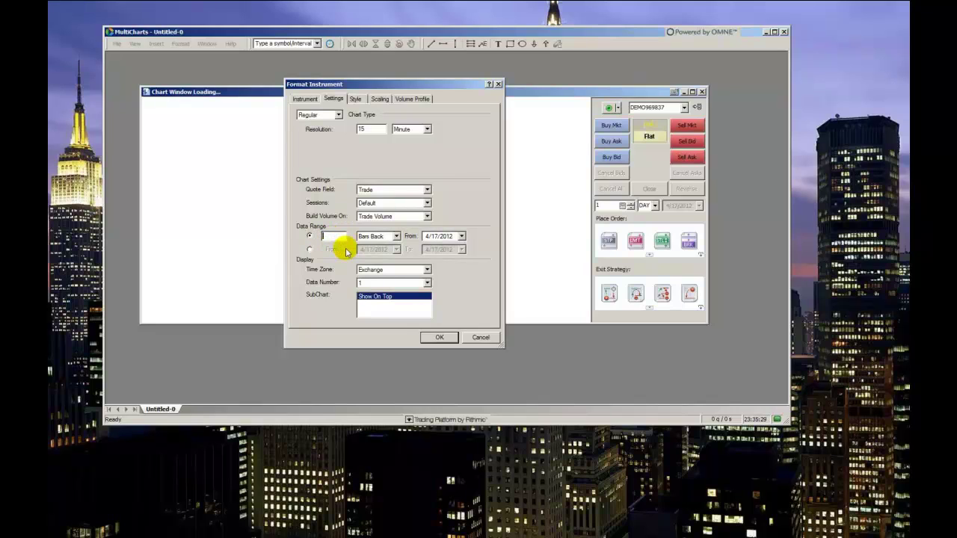
text(500)
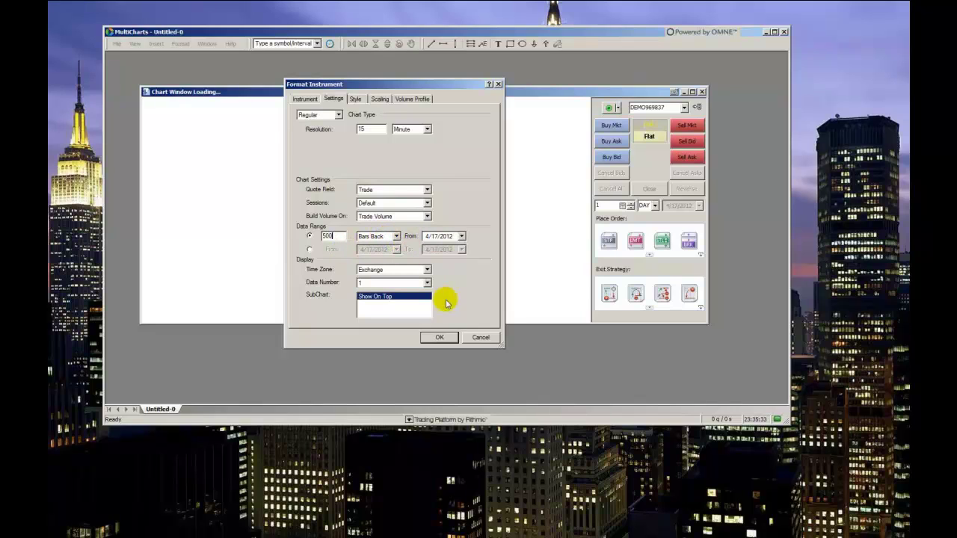
click(357, 101)
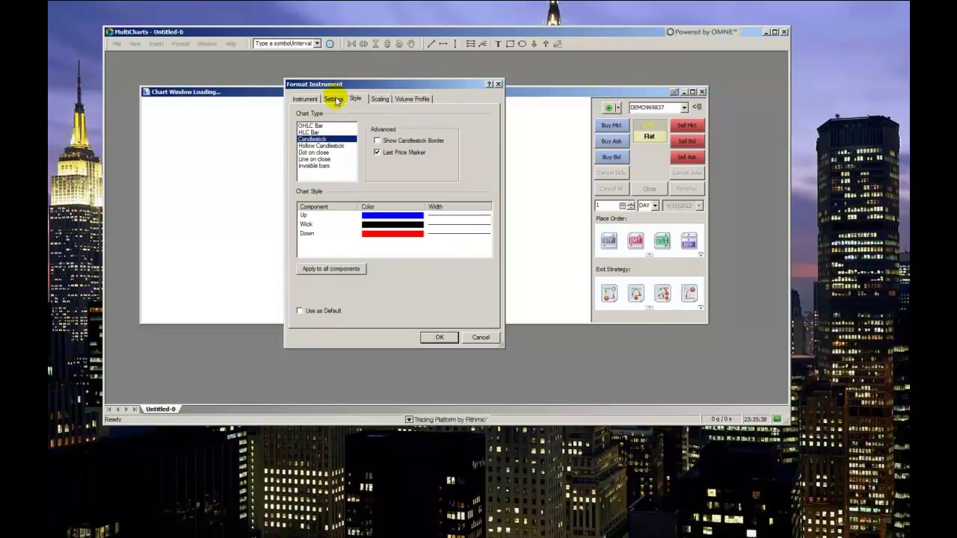
click(334, 99)
click(384, 271)
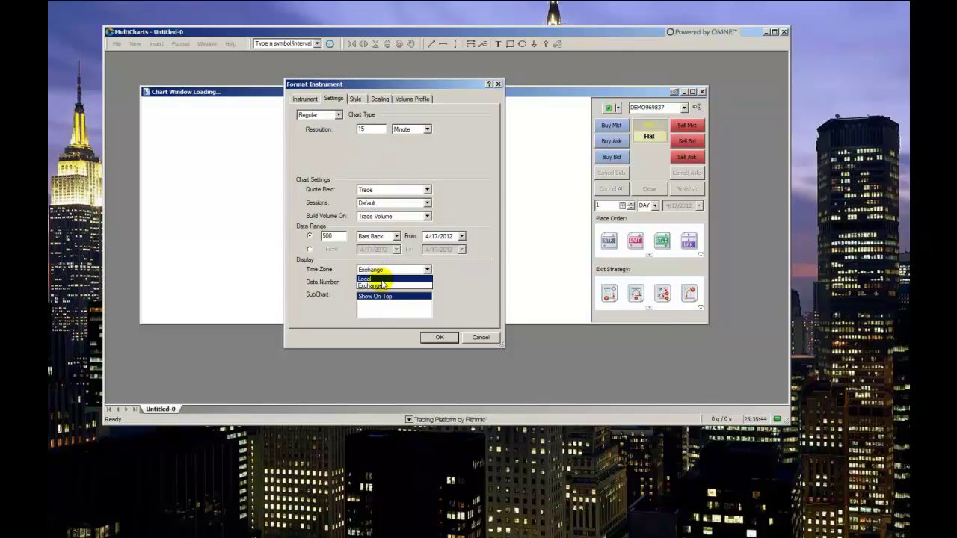
click(374, 285)
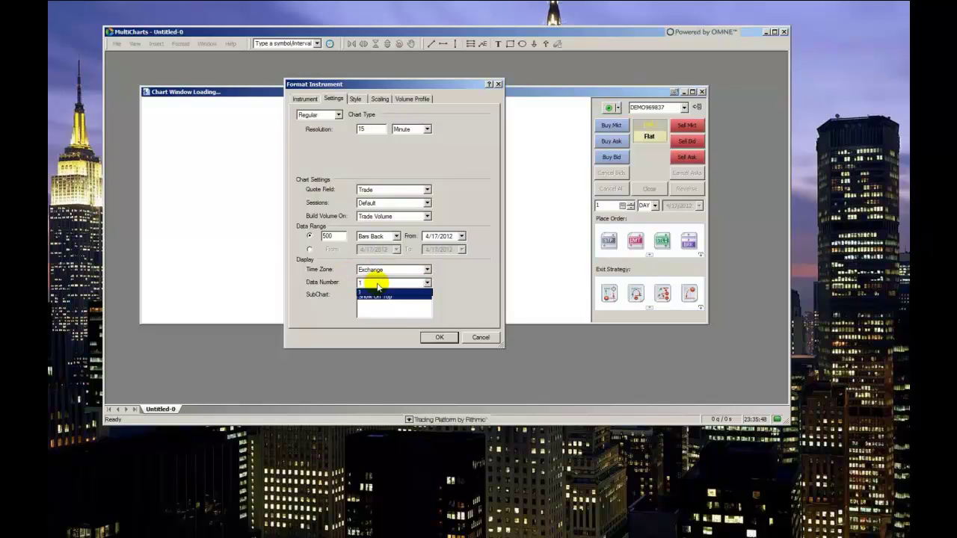
click(377, 285)
click(352, 281)
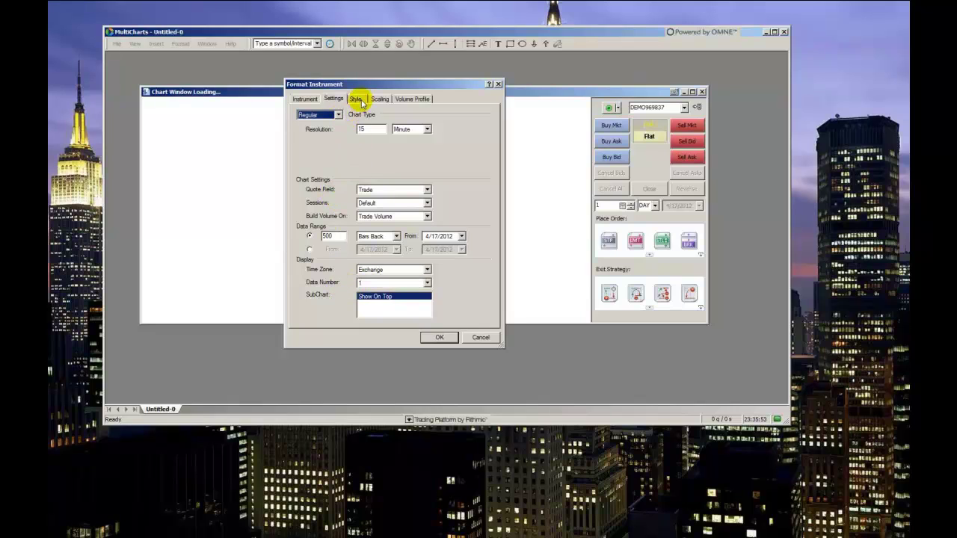
click(370, 298)
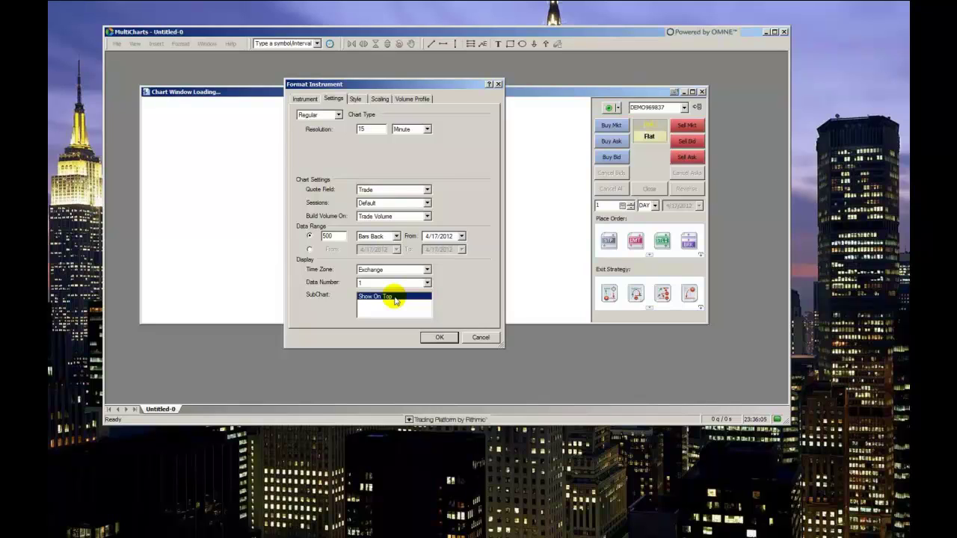
On the Style tab, check the blue Up, black Wick and red Down candle colours
click(357, 99)
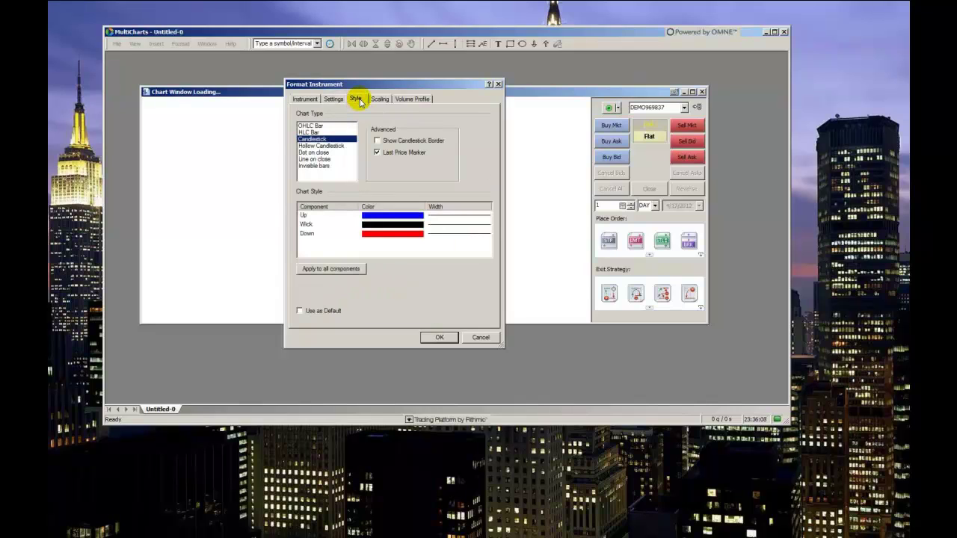
click(315, 218)
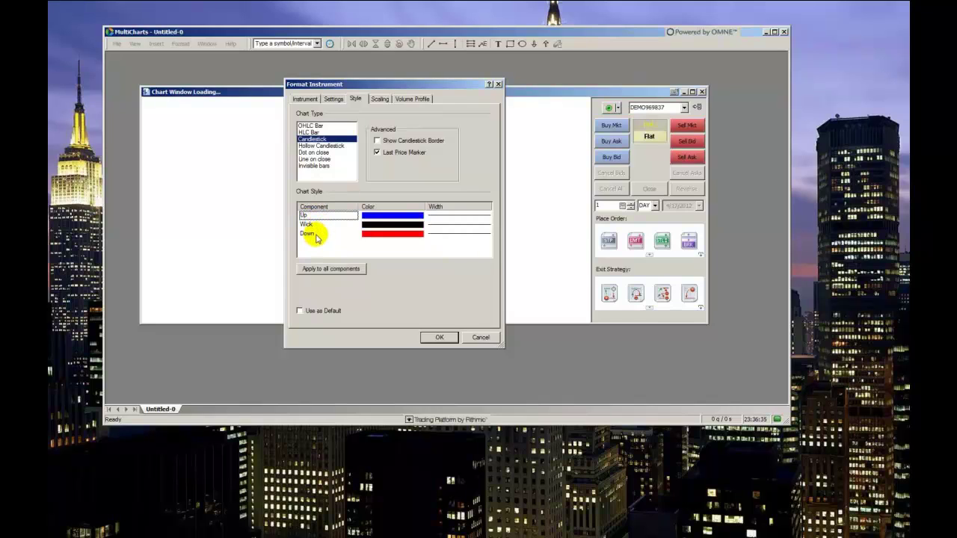
click(317, 234)
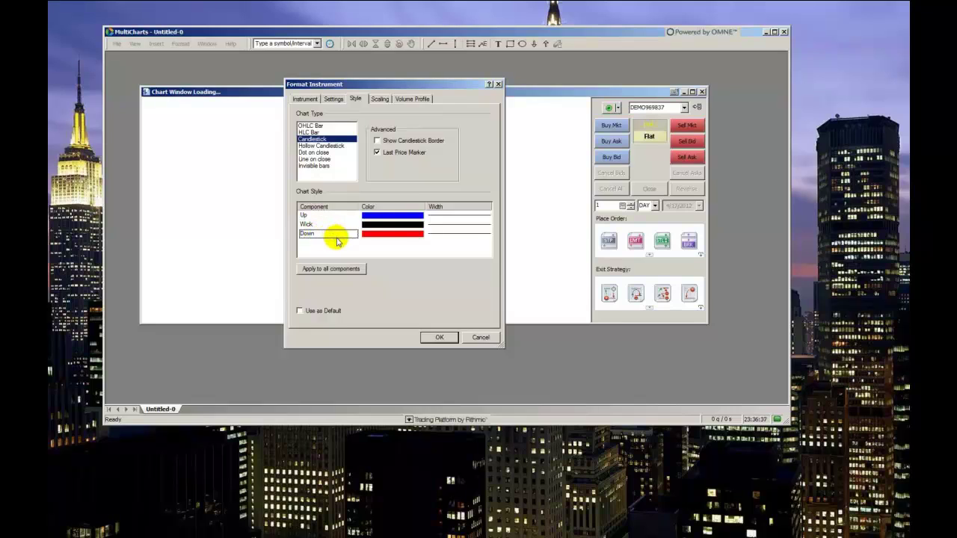
click(384, 238)
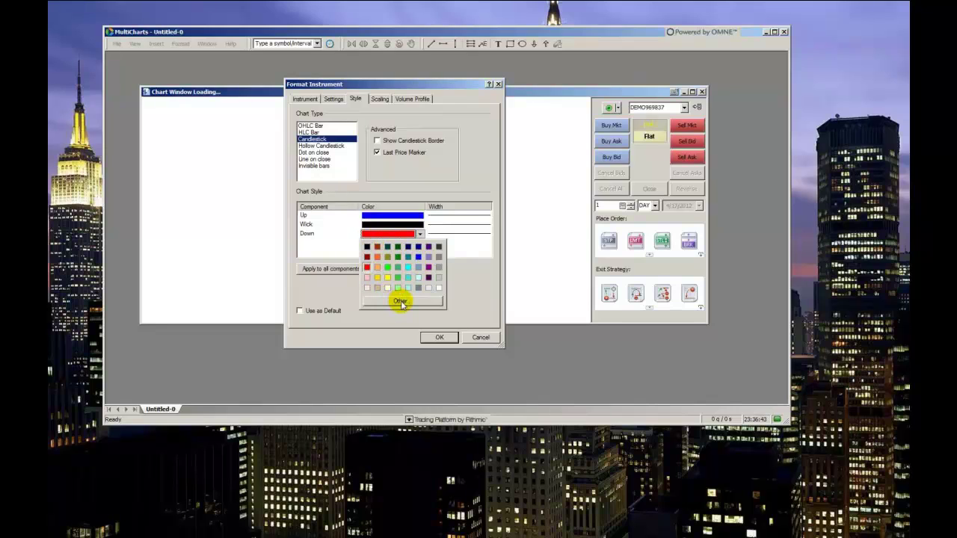
click(400, 301)
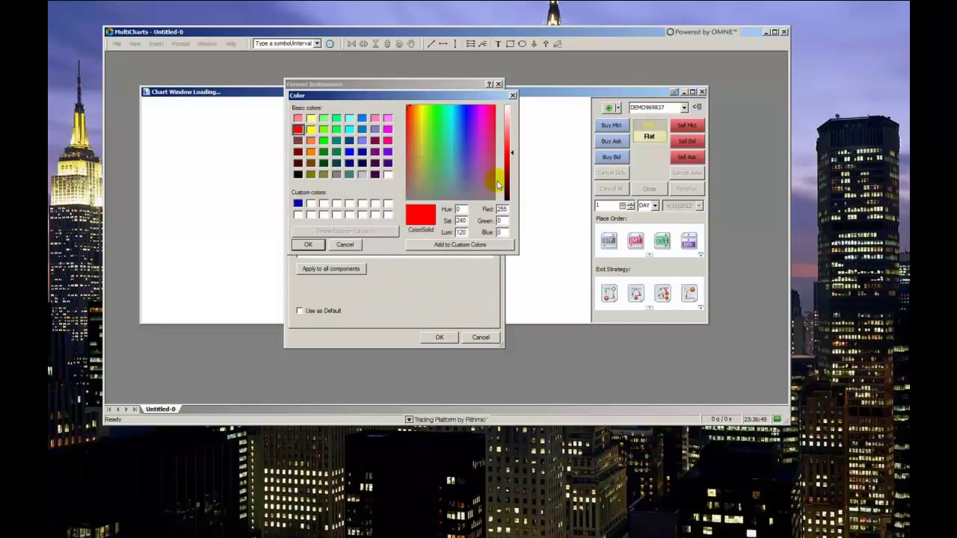
click(514, 95)
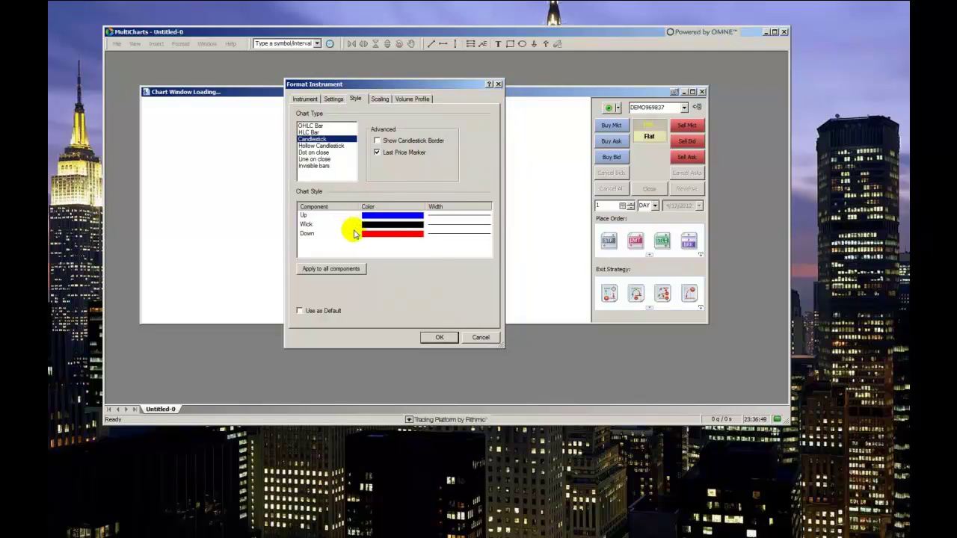
Give the wick the thinnest line width and tick Use as Default
click(448, 228)
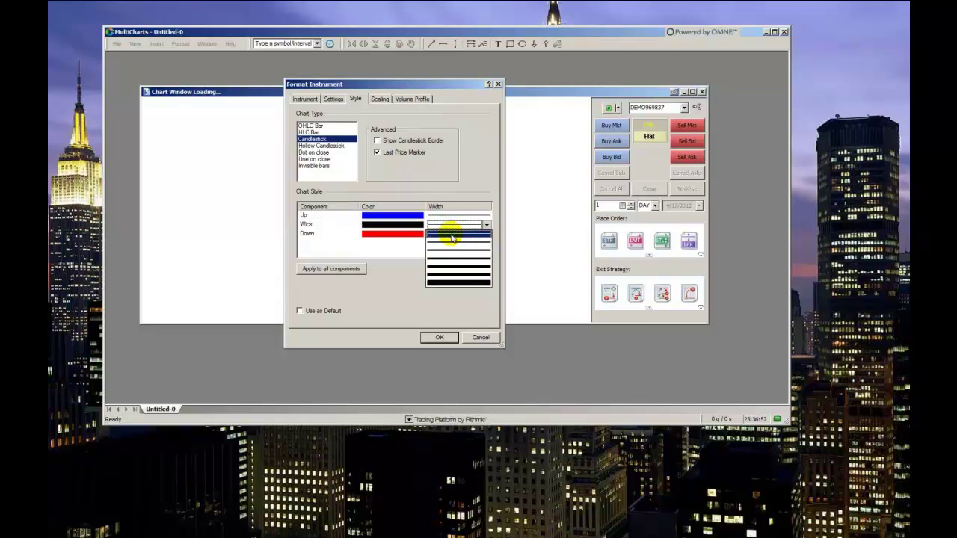
click(451, 236)
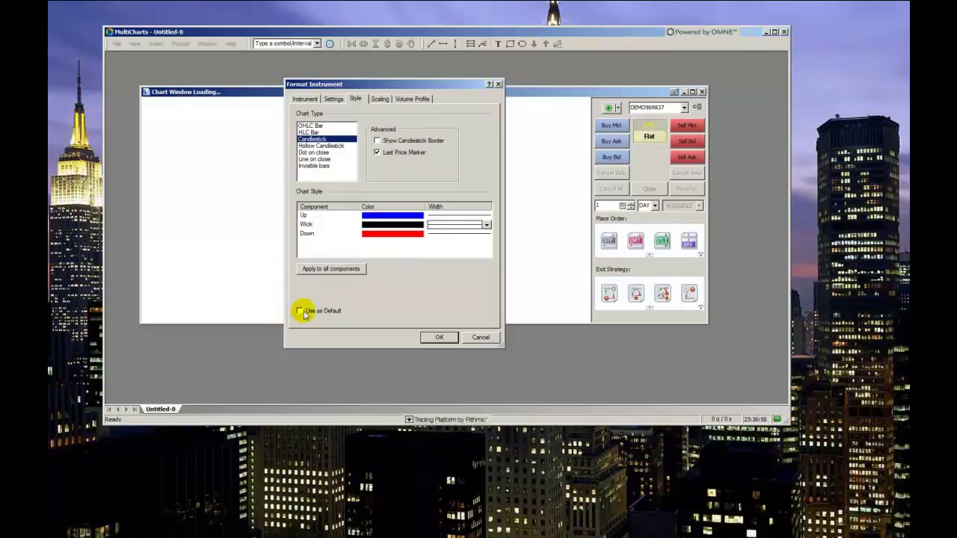
click(300, 312)
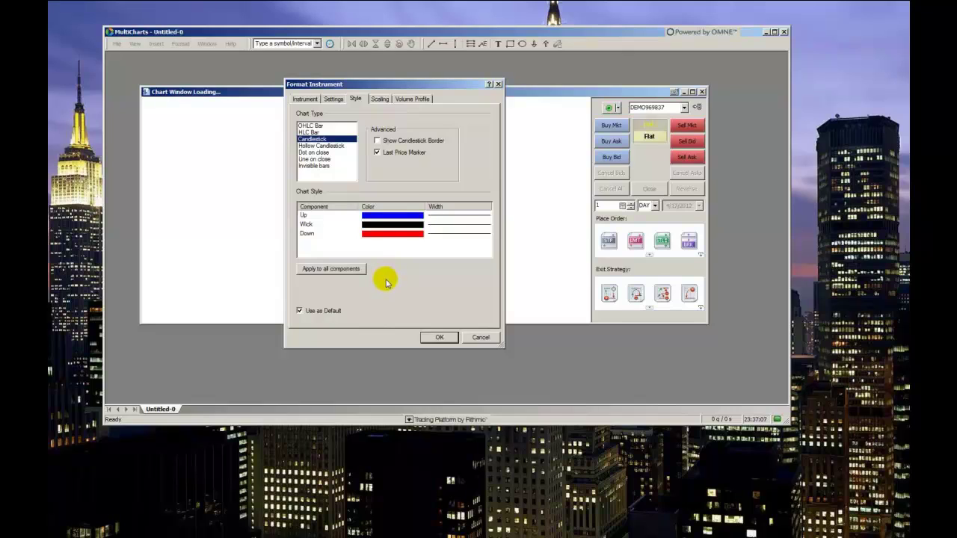
On the Scaling tab, set the top and bottom margins to 5%, then adjust centring and label count
click(380, 100)
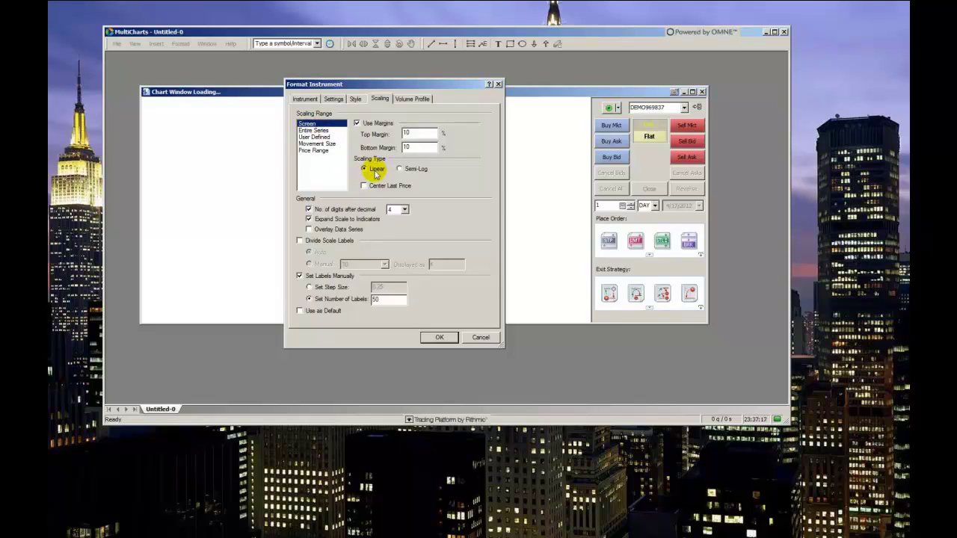
double_click(410, 133)
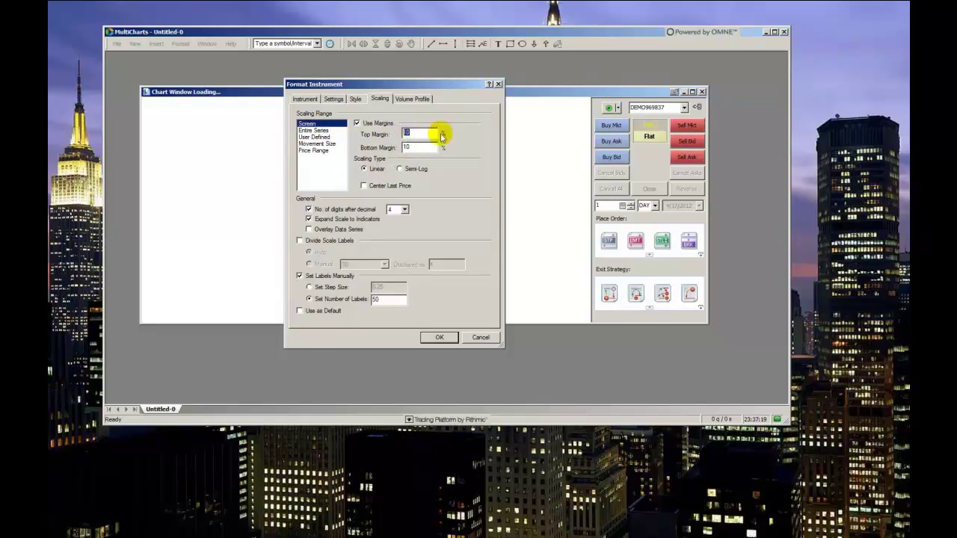
text(5)
double_click(406, 148)
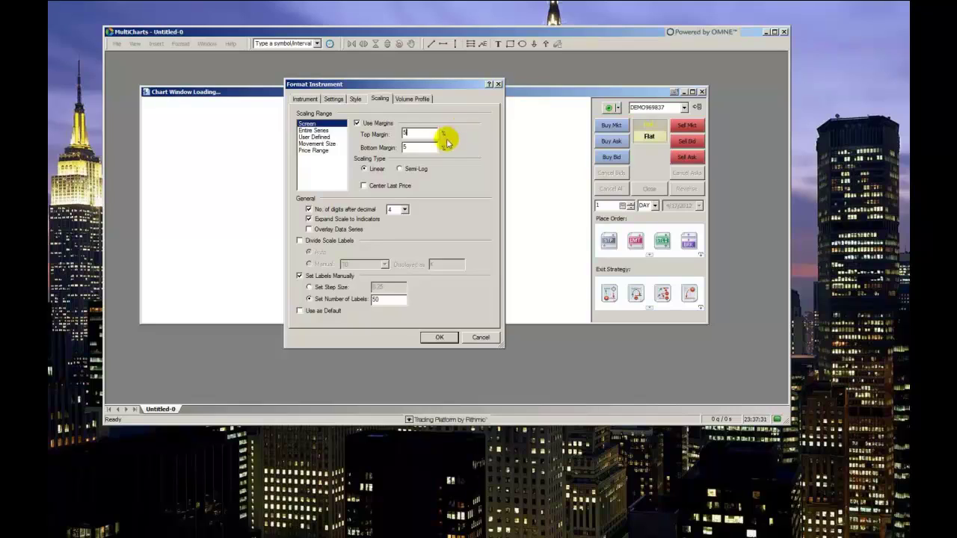
click(364, 187)
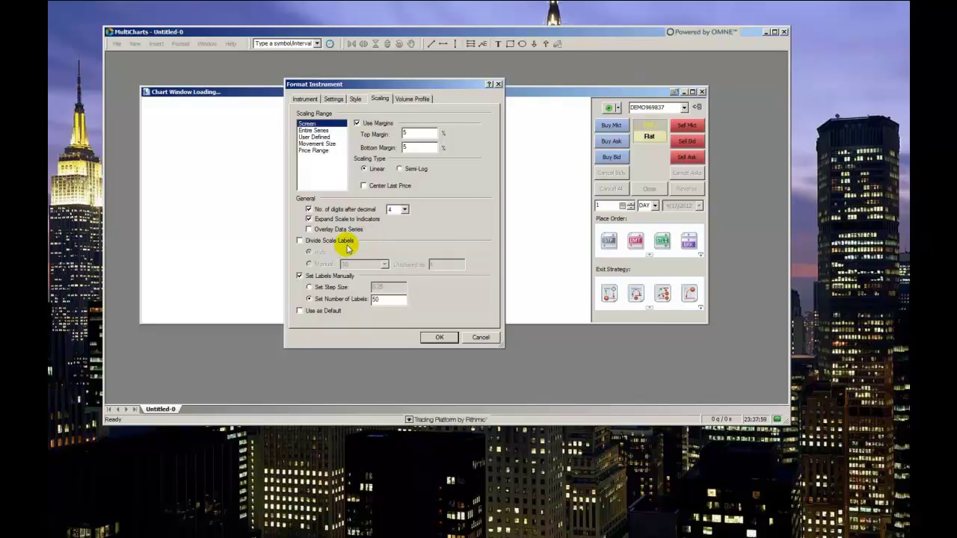
drag(372, 299, 388, 301)
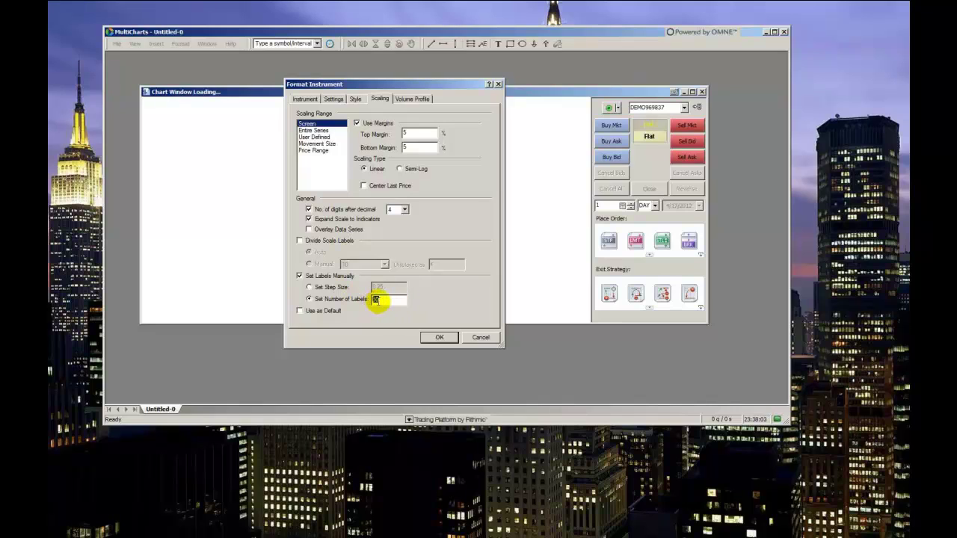
Keep 50 scale labels and set the Volume Profile data type to Close
click(376, 299)
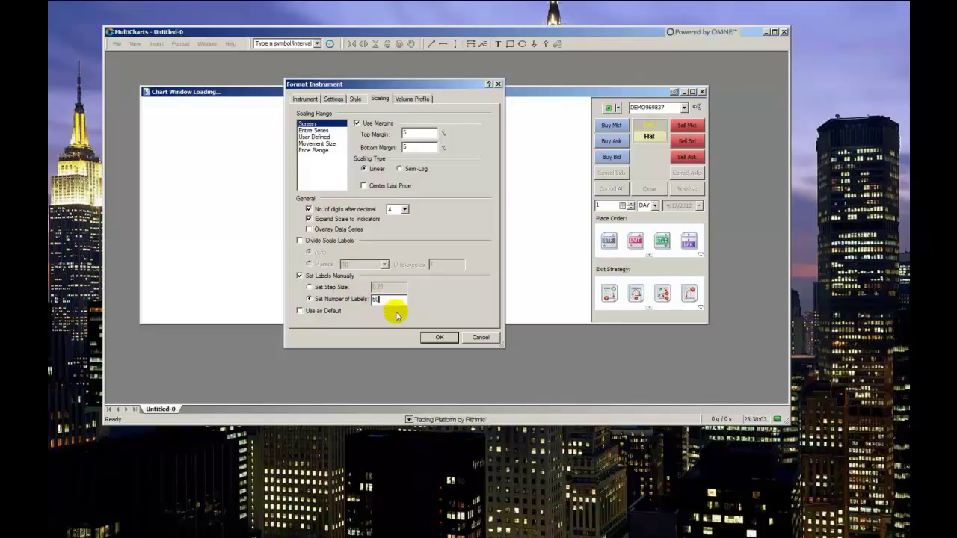
click(413, 100)
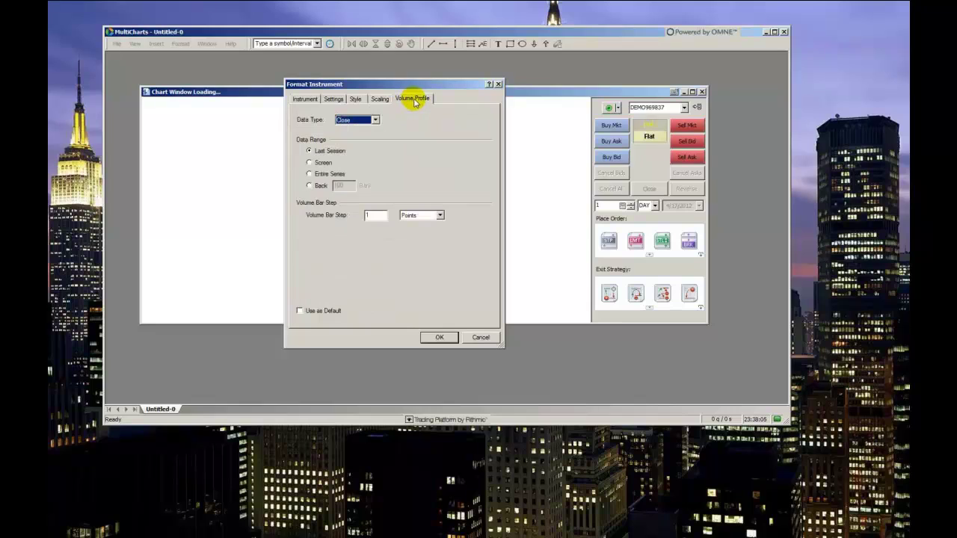
click(374, 121)
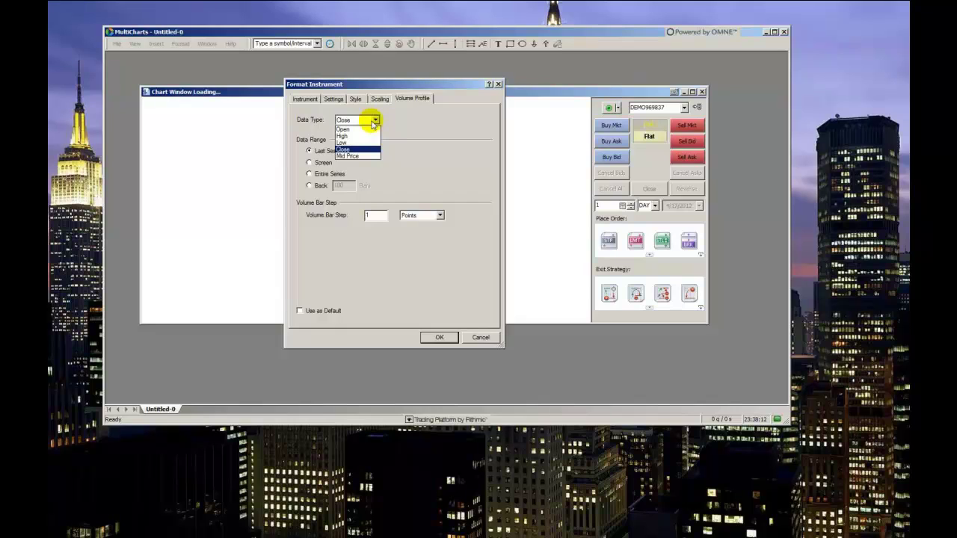
click(374, 121)
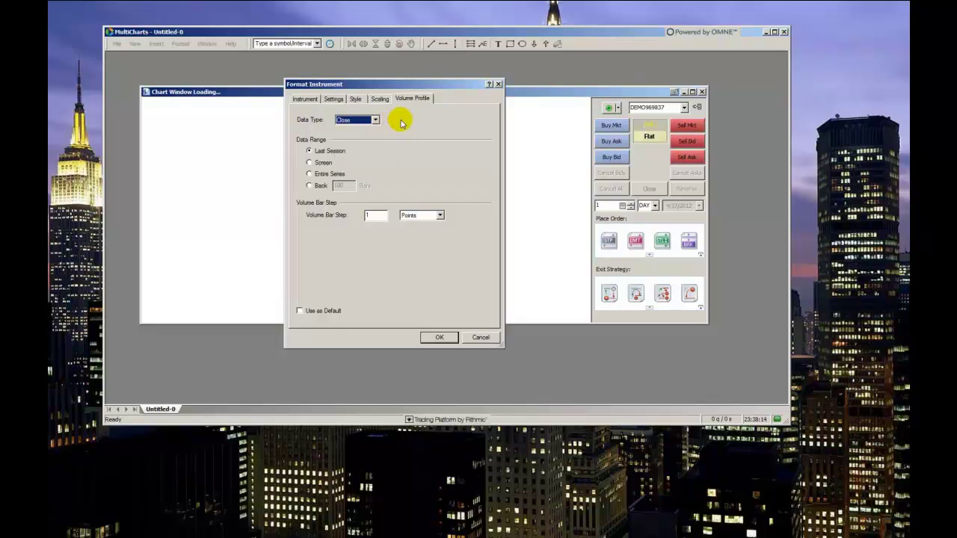
Apply the settings, widen the 6AM2 chart by collapsing the trading panel, and reopen Format Instruments
click(439, 340)
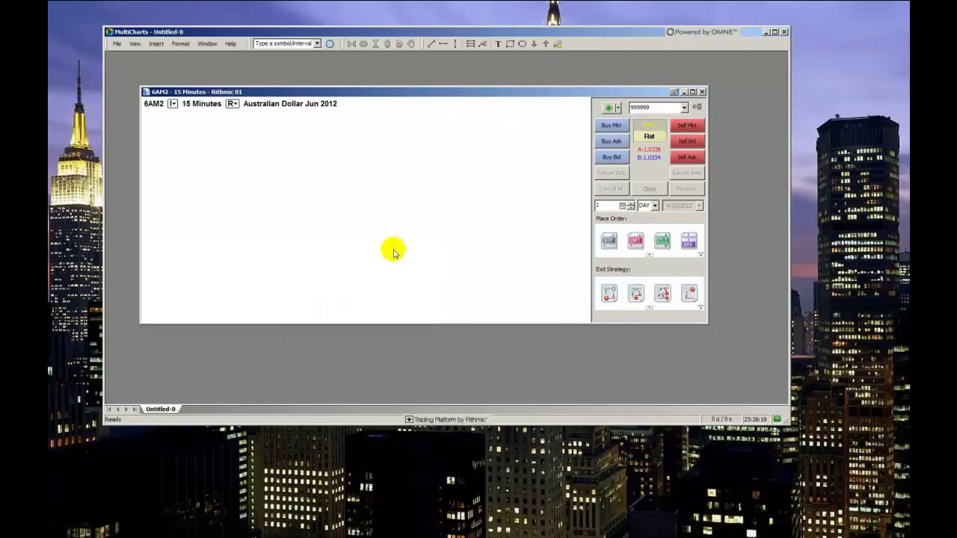
click(695, 107)
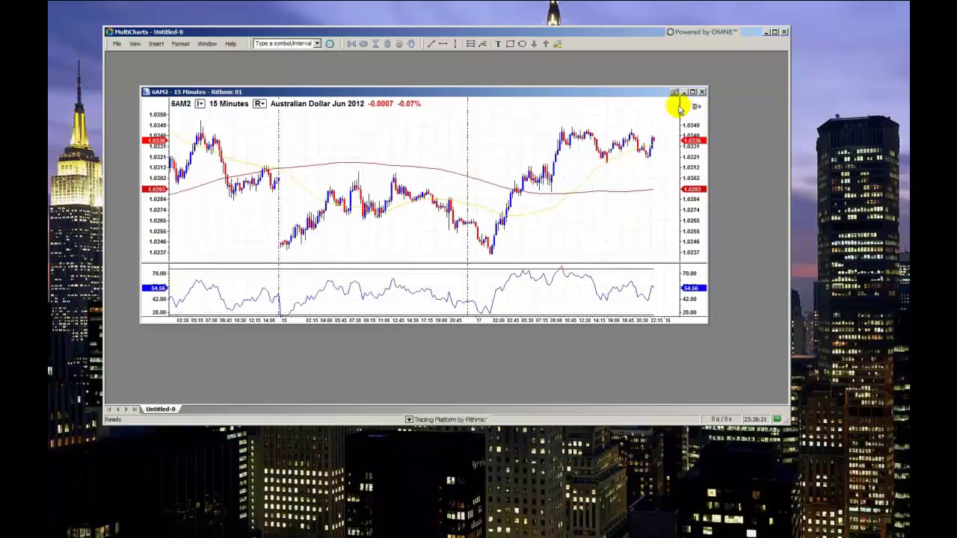
right_click(496, 147)
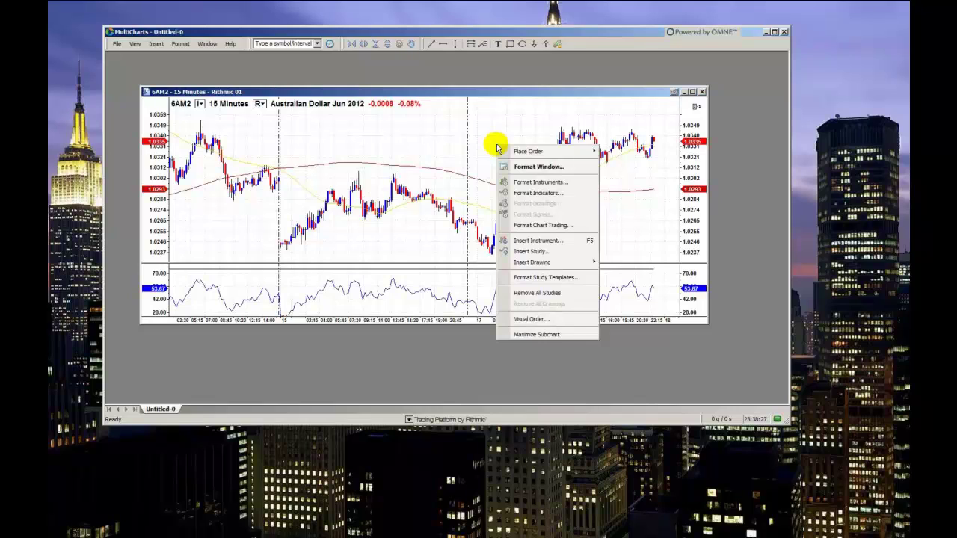
click(532, 183)
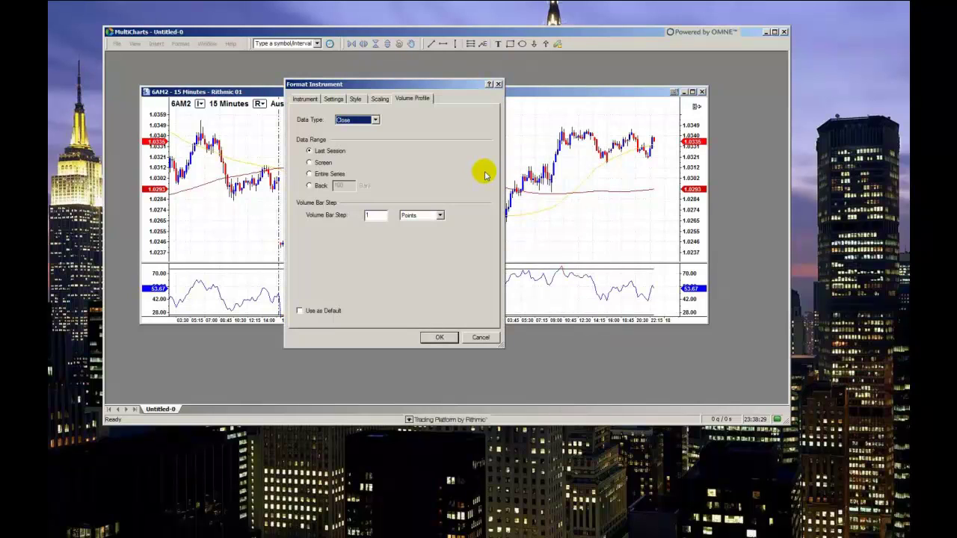
click(305, 98)
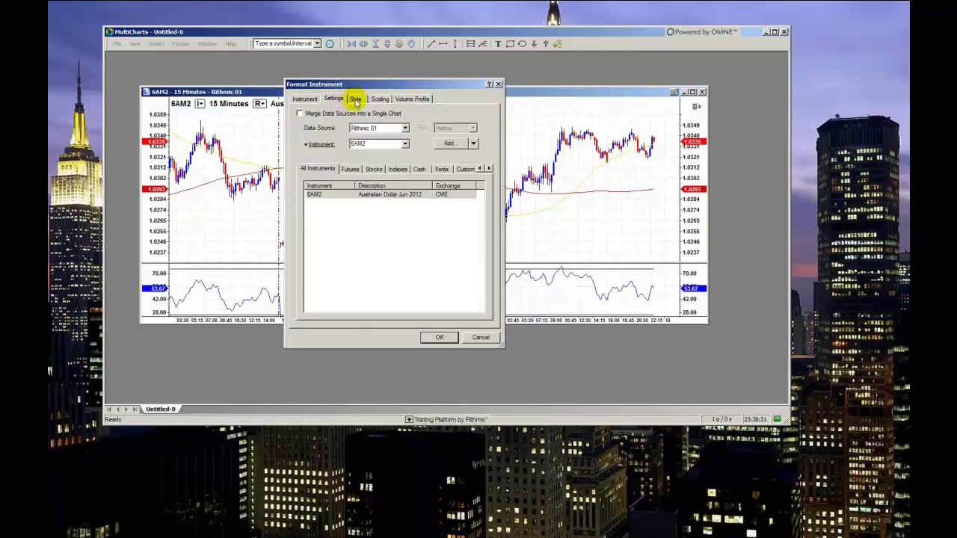